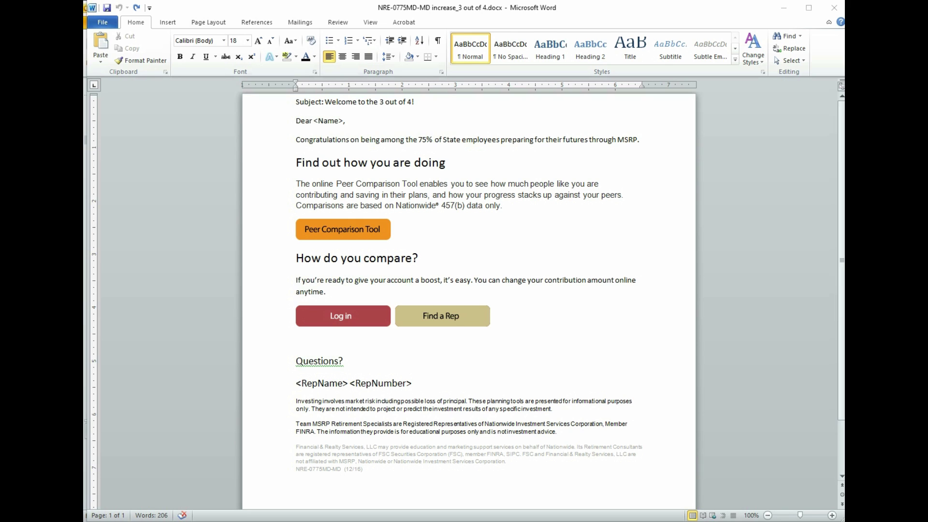
Delete the subject and greeting lines at the start of the document and the <RepName> <RepNumber> line under "Questions?".
{"action": "left_click", "coordinate": [445, 162]}
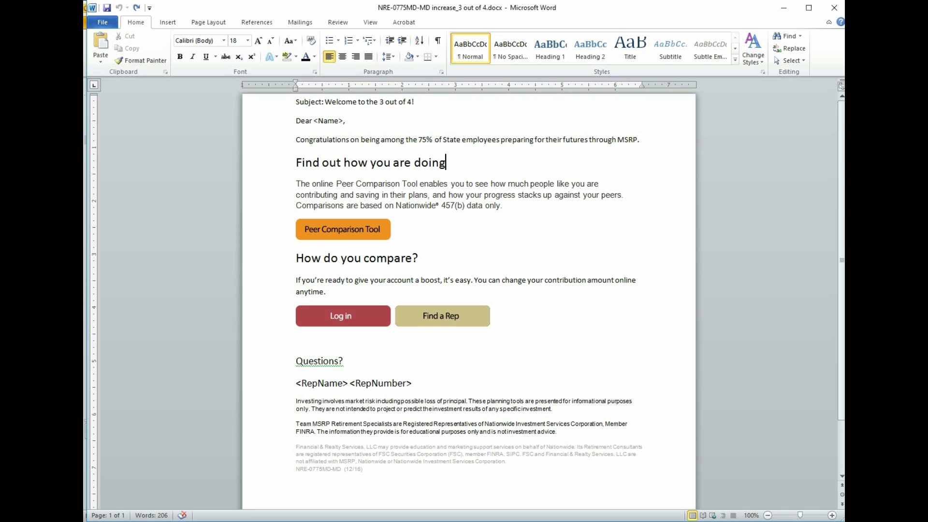
{"action": "left_click_drag", "start_coordinate": [296, 102], "coordinate": [350, 121]}
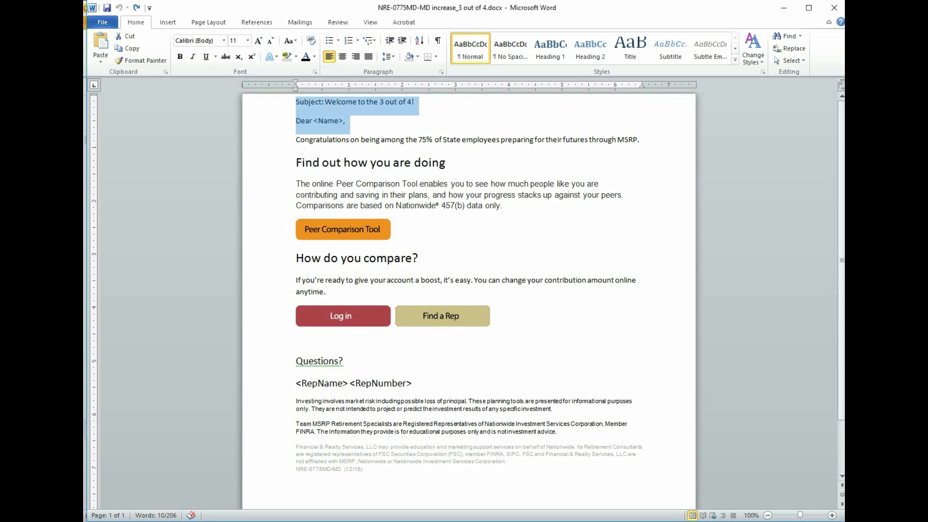
{"action": "key", "text": "Delete"}
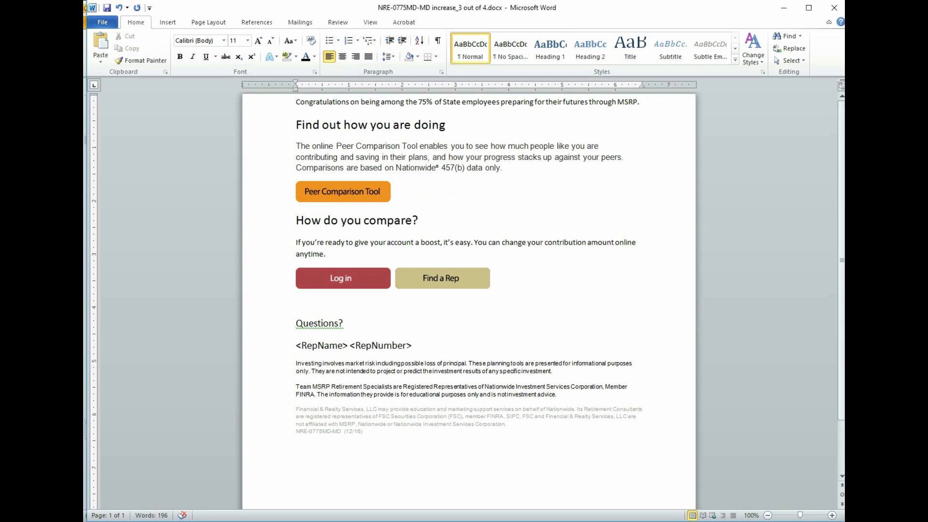
{"action": "left_click_drag", "start_coordinate": [296, 346], "coordinate": [418, 345]}
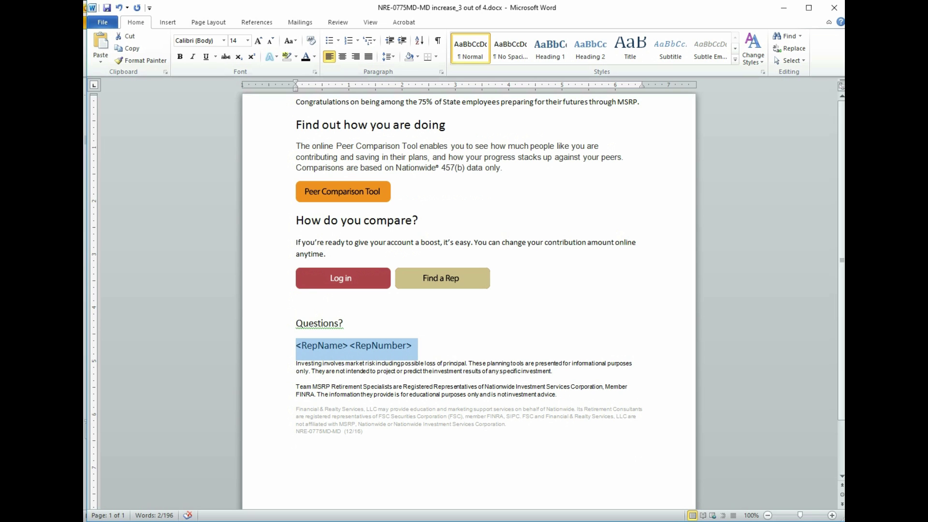
{"action": "key", "text": "Delete"}
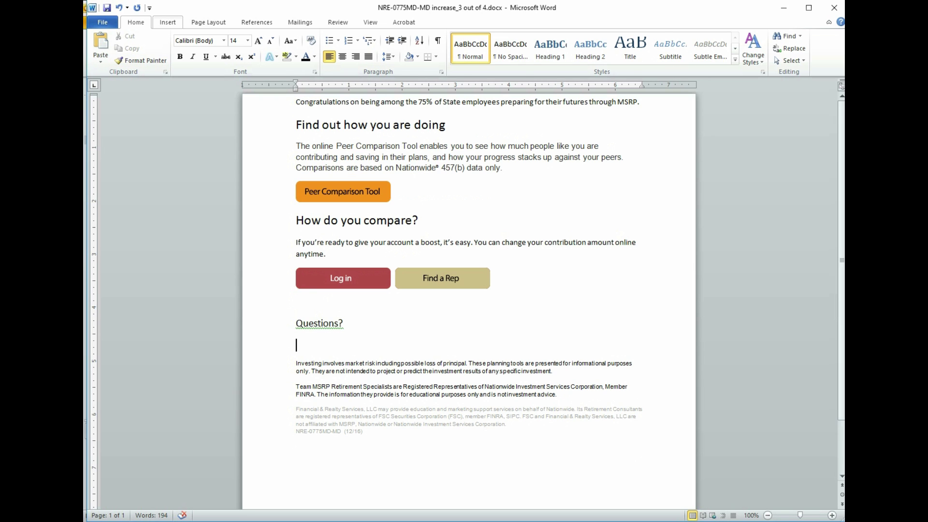
Insert the picture email-sig-wrze.png from the emails folder on the empty line under "Questions?".
{"action": "left_click", "coordinate": [168, 22]}
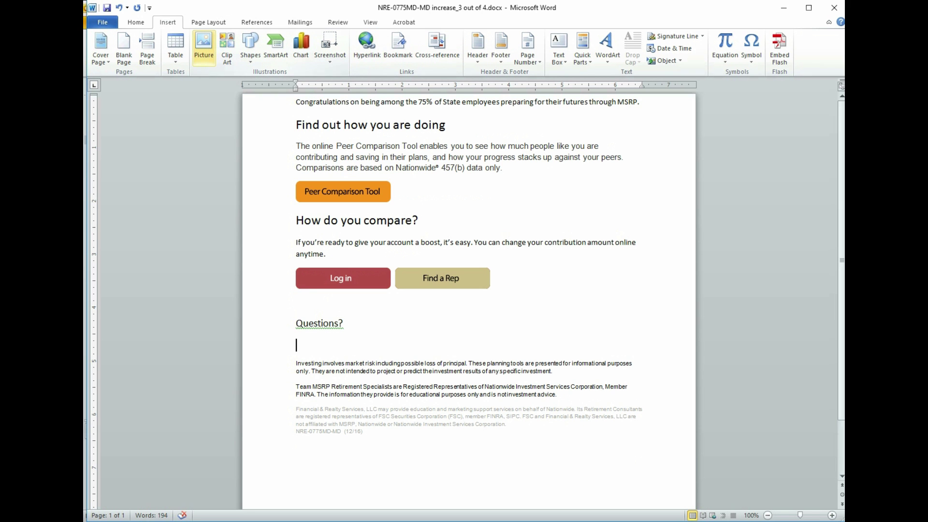
{"action": "left_click", "coordinate": [203, 46]}
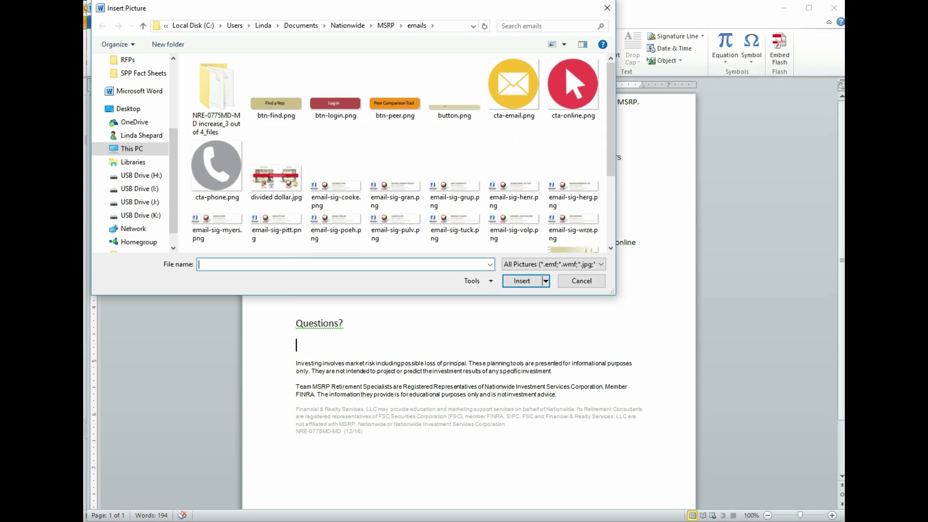
{"action": "left_click", "coordinate": [573, 228]}
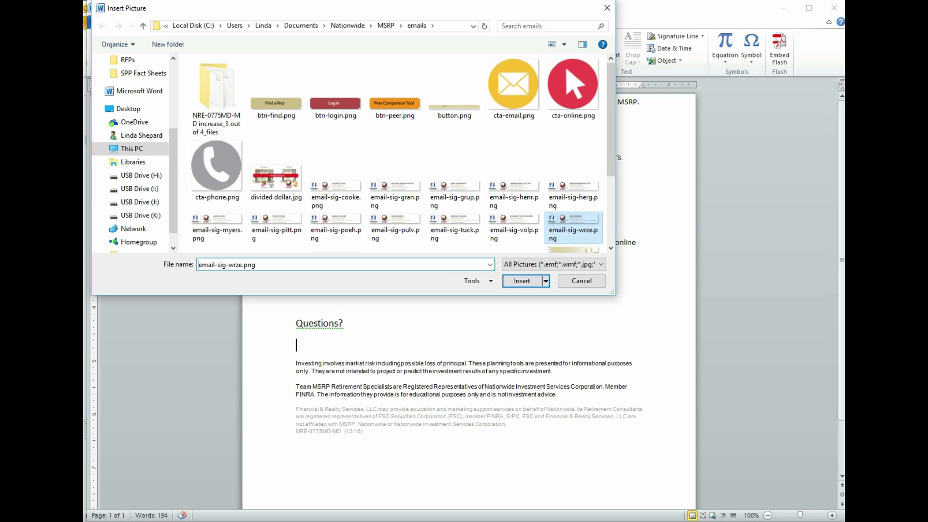
{"action": "key", "text": "Return"}
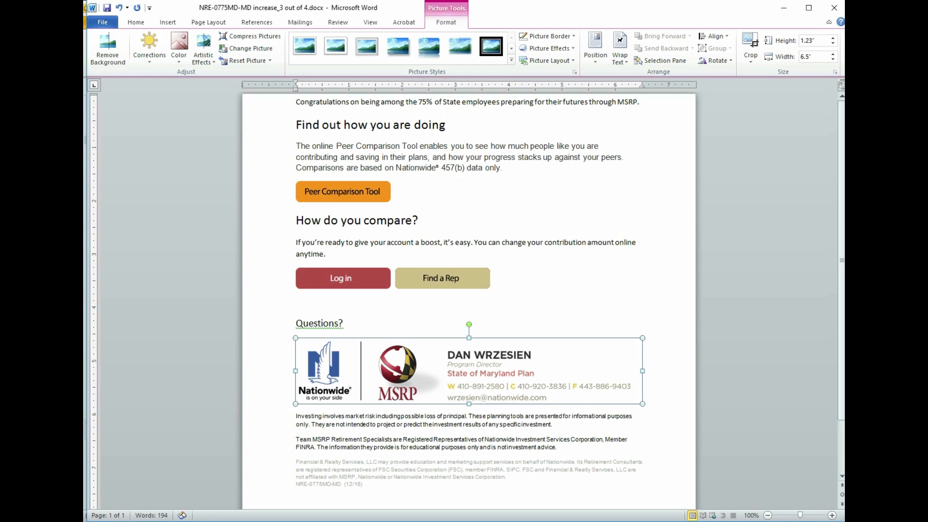
{"action": "left_click", "coordinate": [326, 254]}
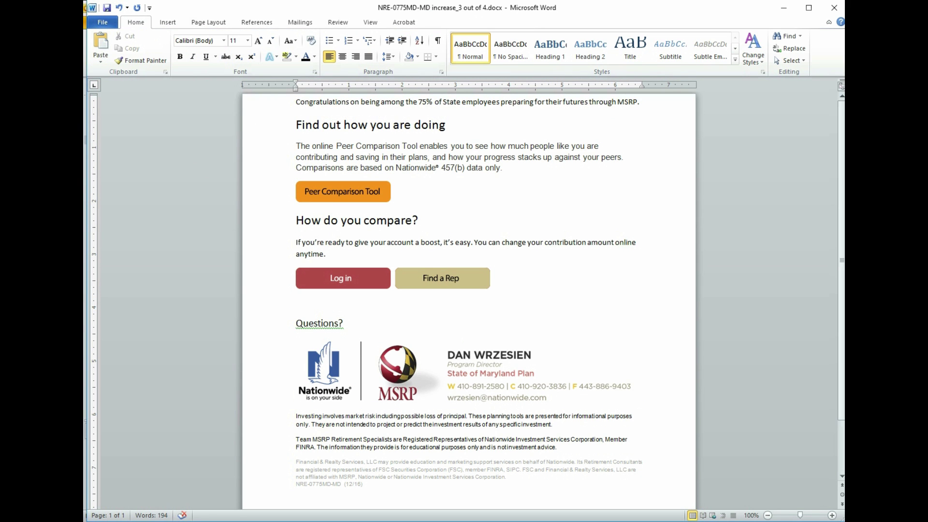
Copy the entire document content, from the "Congratulations" sentence through the final disclaimer line.
{"action": "left_click", "coordinate": [297, 102]}
{"action": "left_click_drag", "start_coordinate": [296, 101], "coordinate": [347, 330]}
{"action": "left_click_drag", "start_coordinate": [462, 337], "coordinate": [445, 505]}
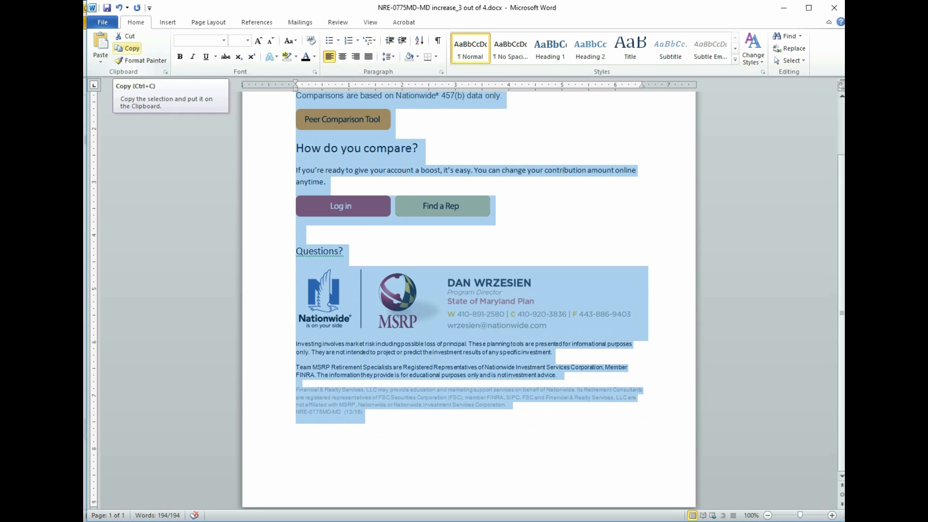
{"action": "left_click", "coordinate": [127, 48]}
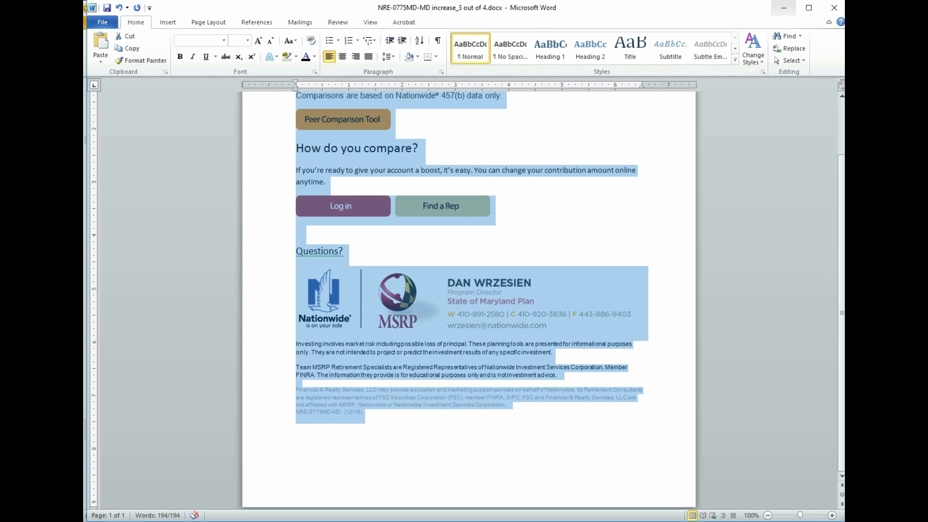
Switch to Outlook, start a new e-mail message and open the Signatures and Stationery settings.
{"action": "left_click", "coordinate": [783, 7]}
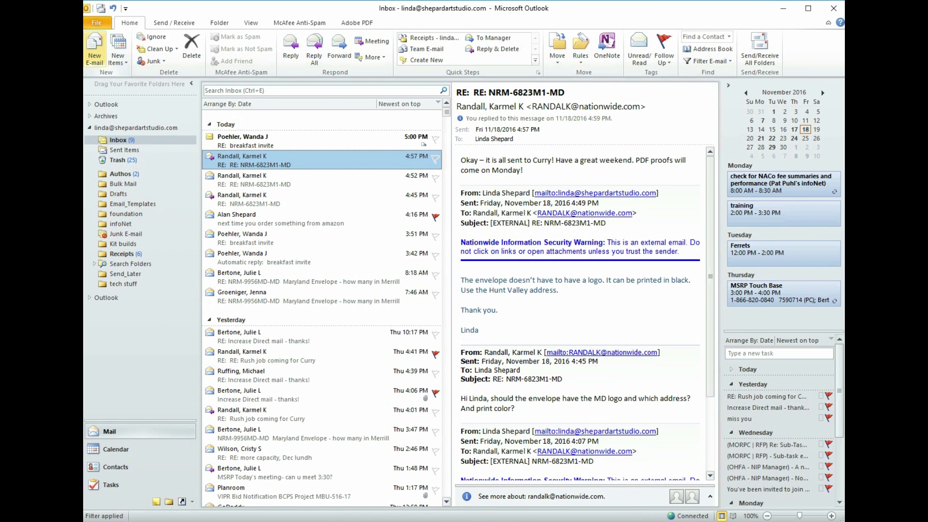
{"action": "left_click", "coordinate": [95, 51]}
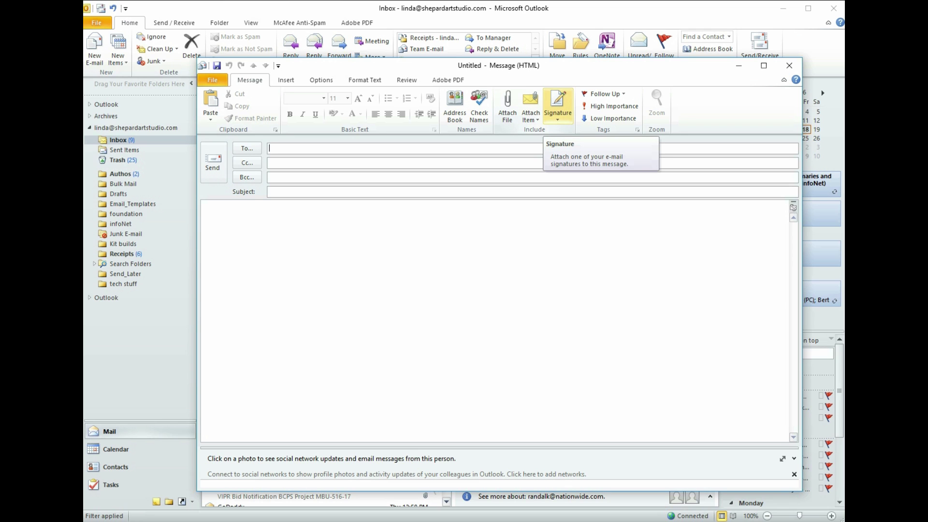
{"action": "left_click", "coordinate": [558, 107]}
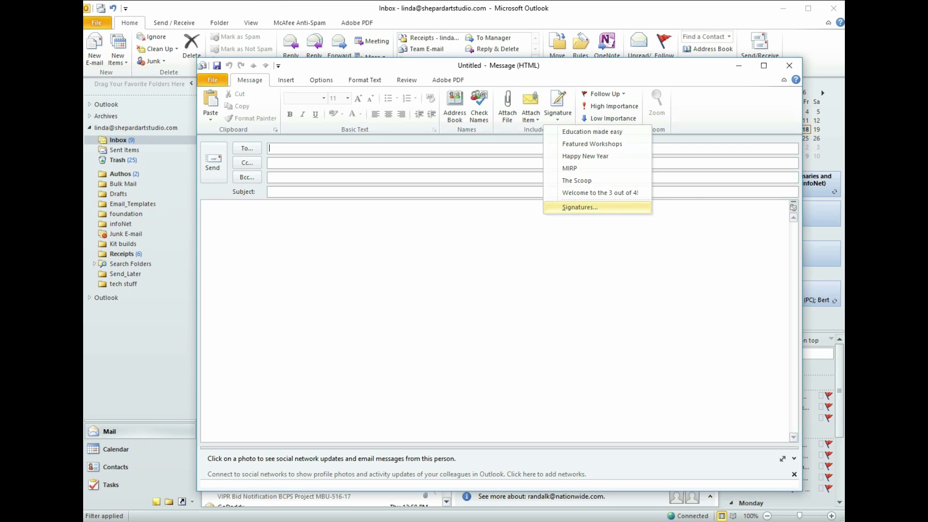
{"action": "key", "text": "Return"}
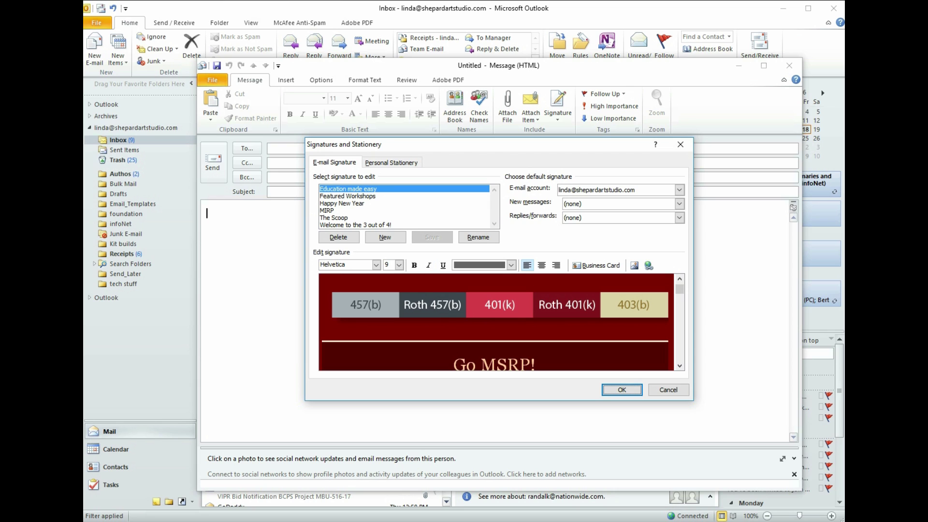
Create a new e-mail signature named "Welcome to the 3 out of 4".
{"action": "left_click", "coordinate": [386, 237]}
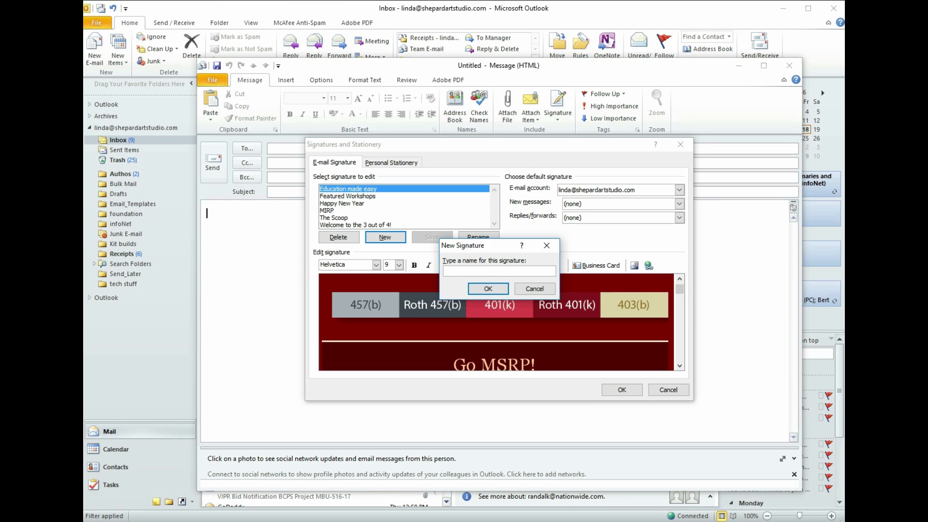
{"action": "type", "text": "Welcome to the 3 out of 4"}
{"action": "left_click", "coordinate": [488, 289]}
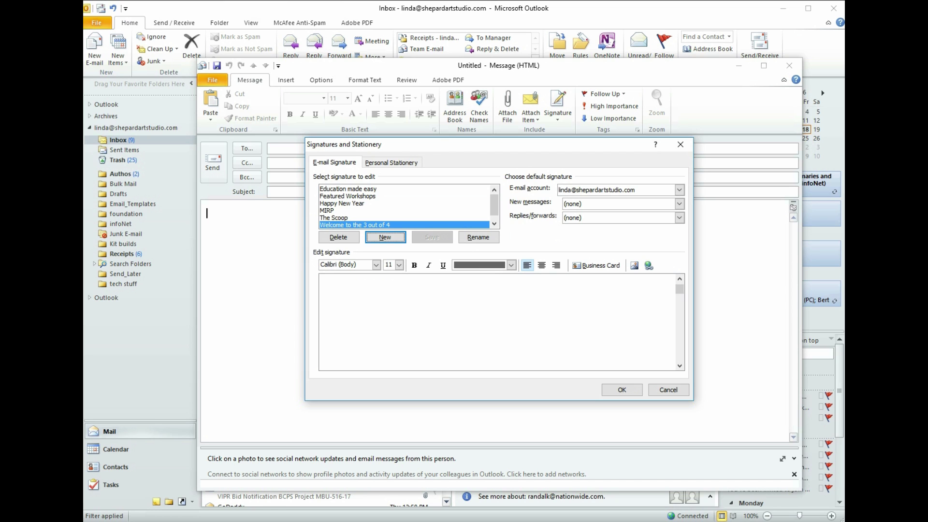
Paste the copied Word content into the body of the "Welcome to the 3 out of 4" signature.
{"action": "left_click", "coordinate": [321, 279]}
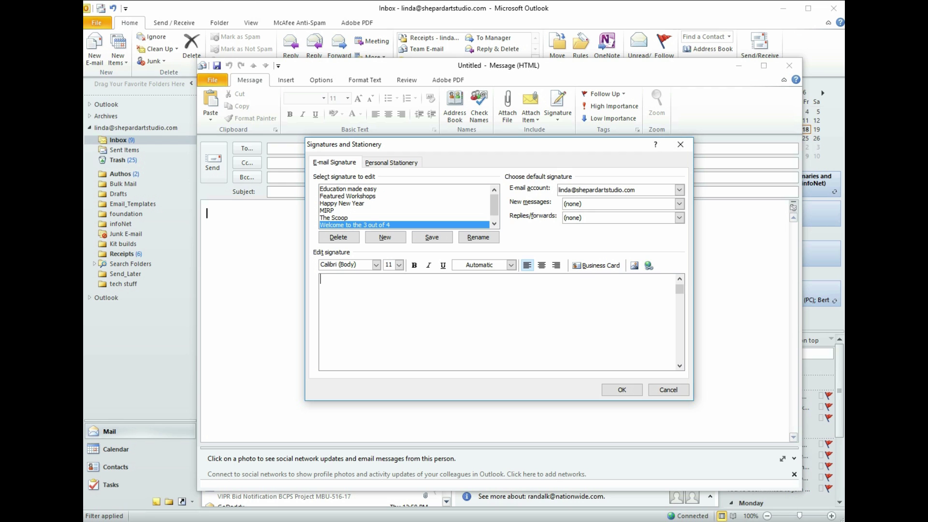
{"action": "key", "text": "ctrl+v"}
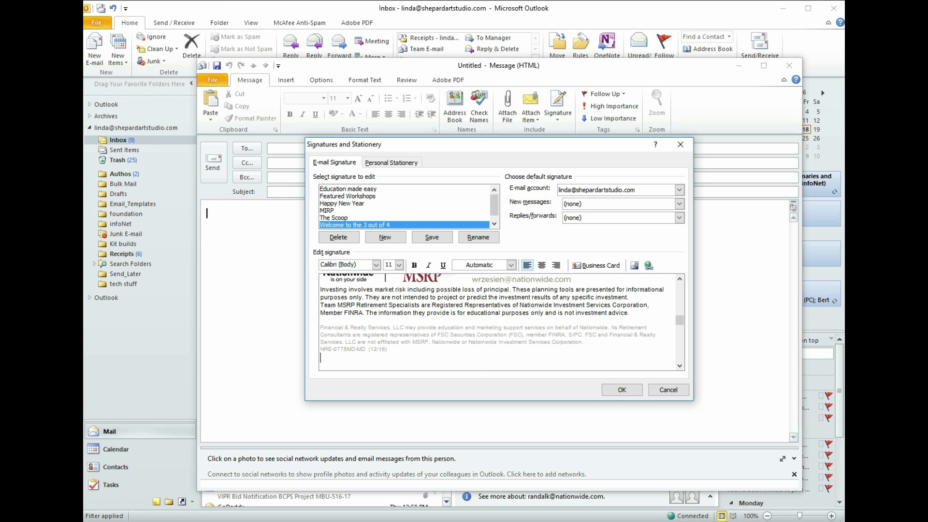
{"action": "left_click_drag", "start_coordinate": [679, 320], "coordinate": [679, 298]}
{"action": "scroll", "coordinate": [498, 322], "scroll_direction": "up", "scroll_amount": 2}
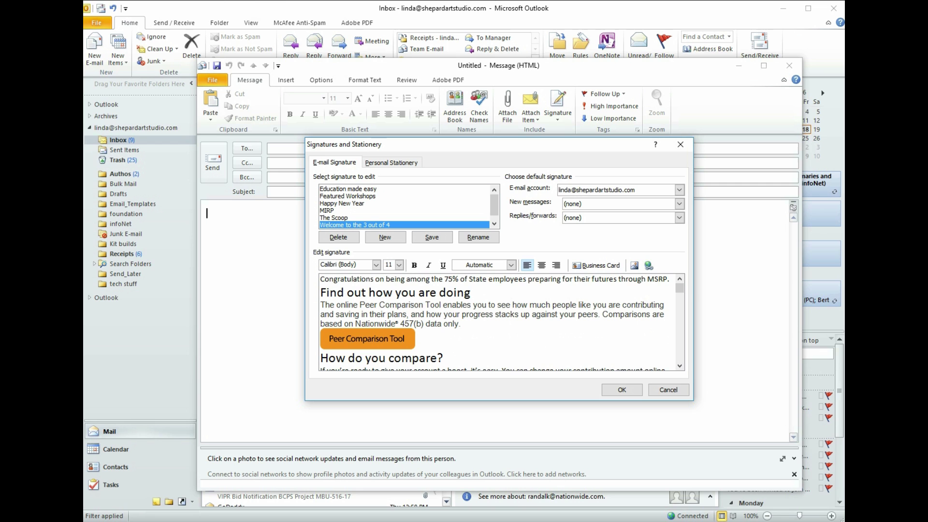
Set the paragraph spacing after to 6 pt for the entire signature content.
{"action": "mouse_move", "coordinate": [321, 279]}
{"action": "left_mouse_down"}
{"action": "mouse_move", "coordinate": [408, 279]}
{"action": "mouse_move", "coordinate": [479, 305]}
{"action": "mouse_move", "coordinate": [419, 338]}
{"action": "mouse_move", "coordinate": [467, 375]}
{"action": "mouse_move", "coordinate": [516, 349]}
{"action": "left_mouse_up"}
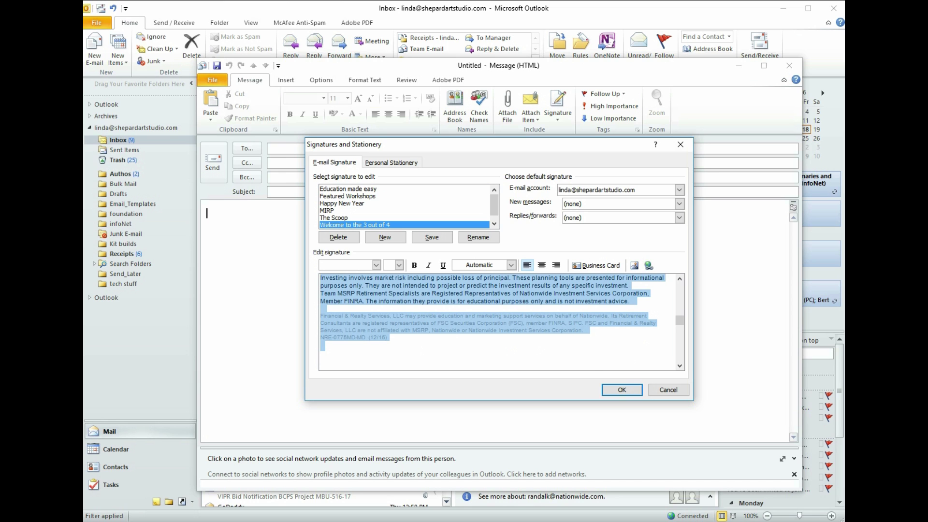
{"action": "right_click", "coordinate": [516, 288]}
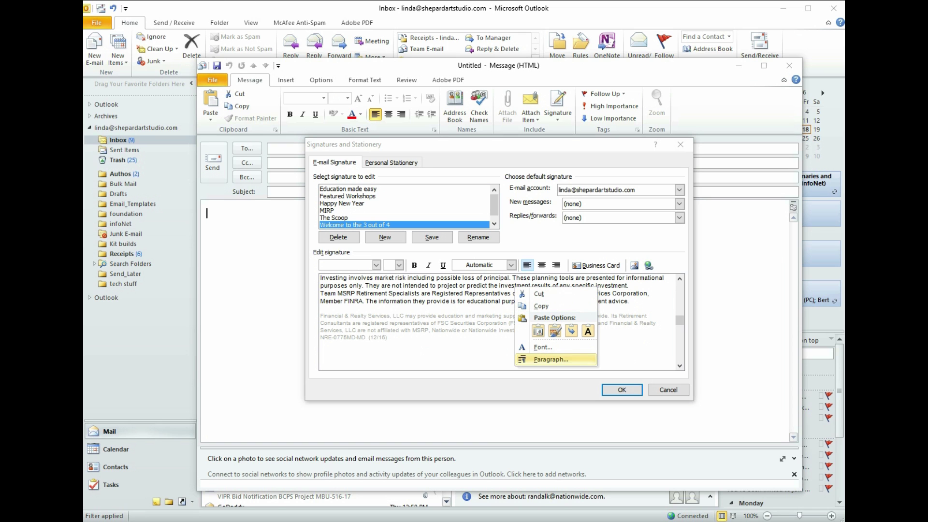
{"action": "left_click", "coordinate": [551, 359]}
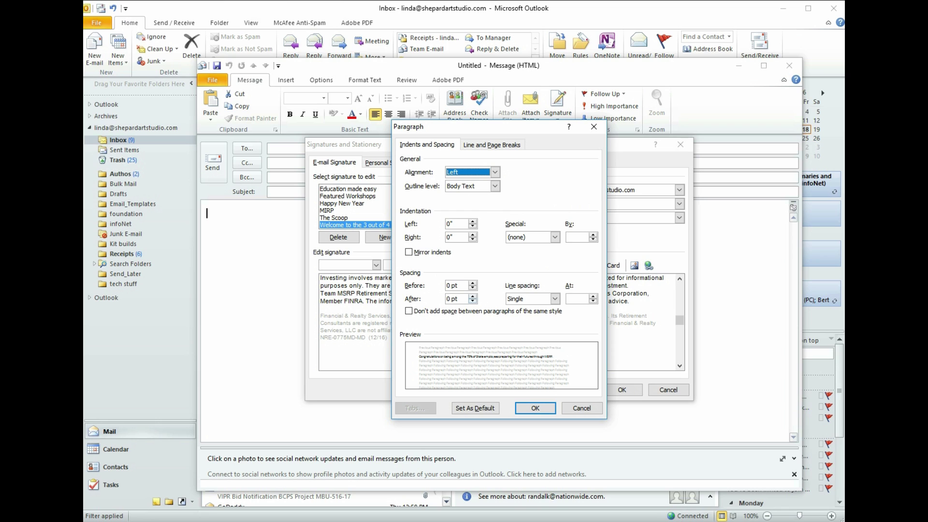
{"action": "left_click", "coordinate": [473, 296]}
{"action": "left_click", "coordinate": [473, 296]}
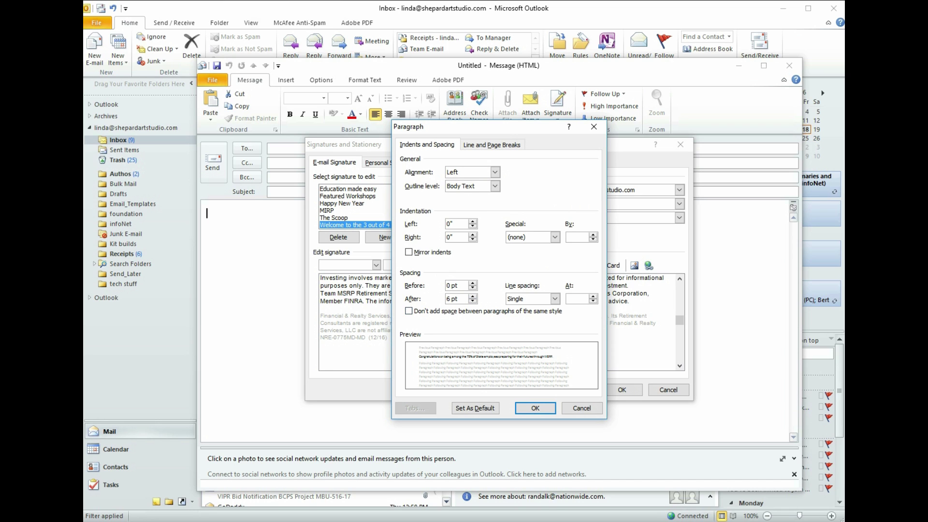
{"action": "left_click", "coordinate": [535, 408]}
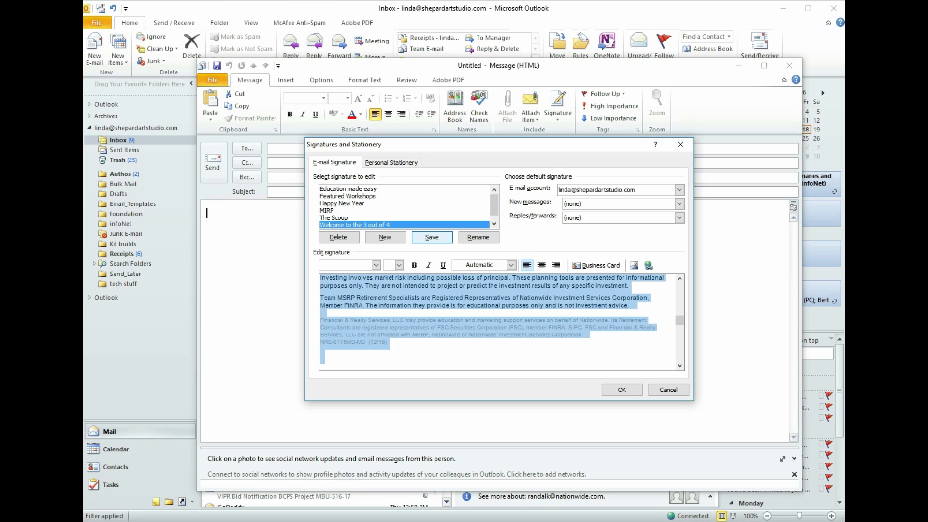
Save the edited signature, close the signature settings and place the cursor in the message body.
{"action": "left_click", "coordinate": [431, 237]}
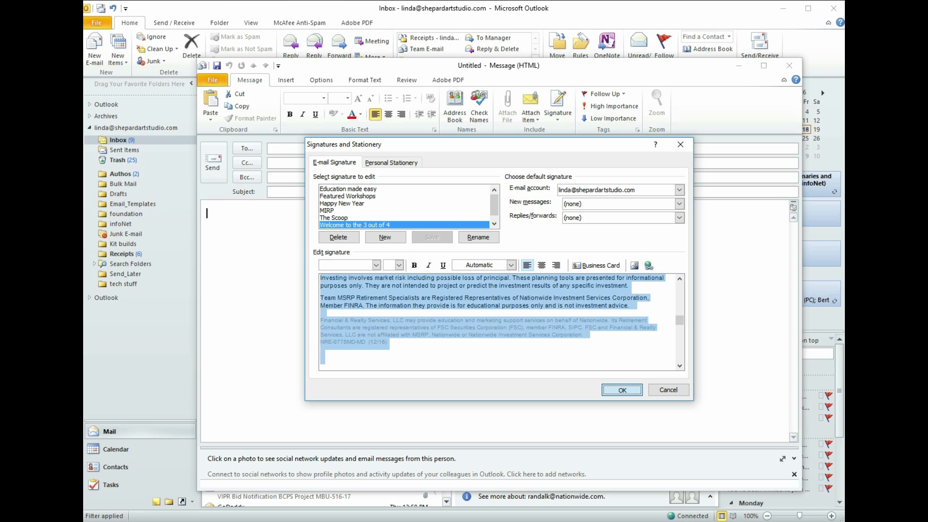
{"action": "key", "text": "Return"}
{"action": "left_click", "coordinate": [207, 213]}
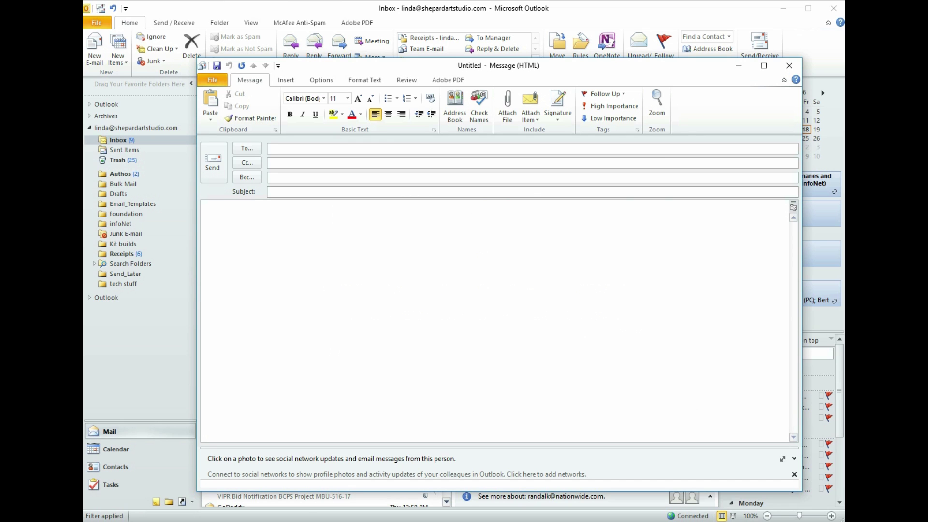
Insert the "Welcome to the 3 out of 4" signature into the blank message as a test, and discard the message without saving.
{"action": "left_click", "coordinate": [558, 104]}
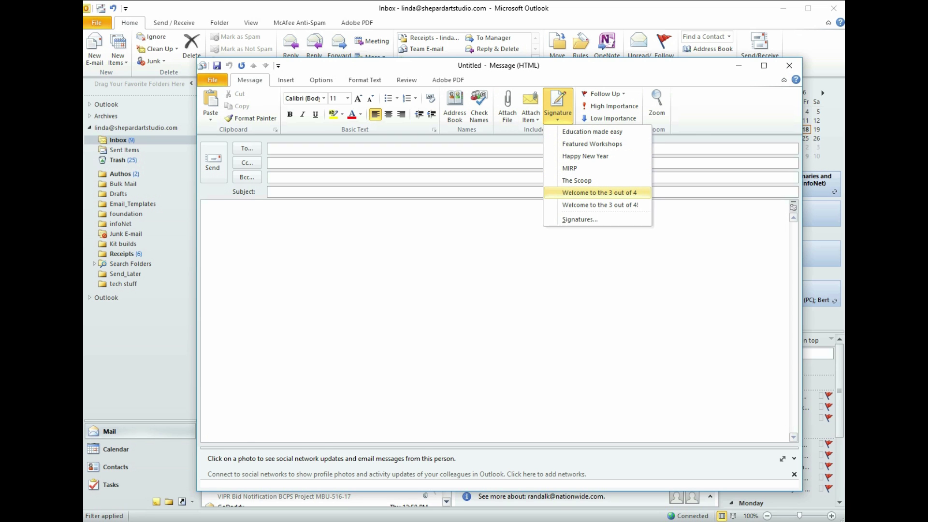
{"action": "left_click", "coordinate": [600, 193]}
{"action": "scroll", "coordinate": [495, 321], "scroll_direction": "down", "scroll_amount": 3}
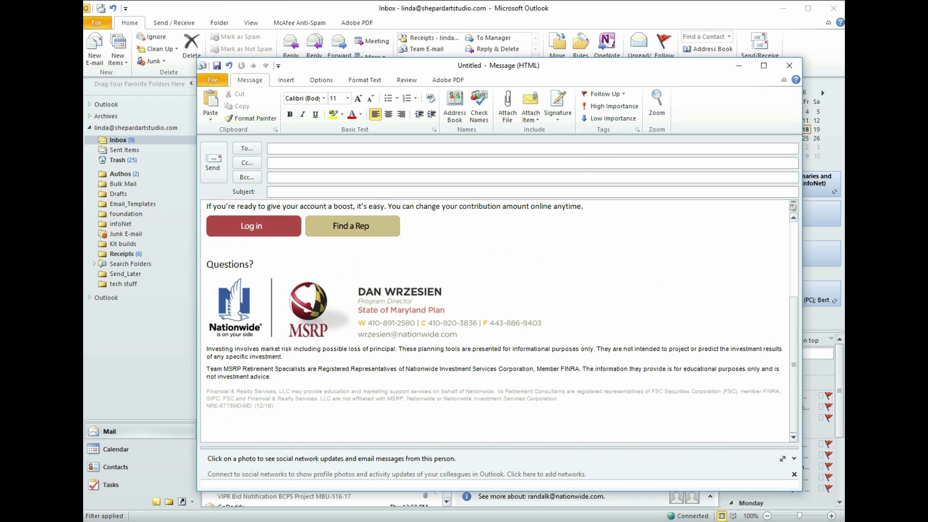
{"action": "scroll", "coordinate": [498, 319], "scroll_direction": "up", "scroll_amount": 3}
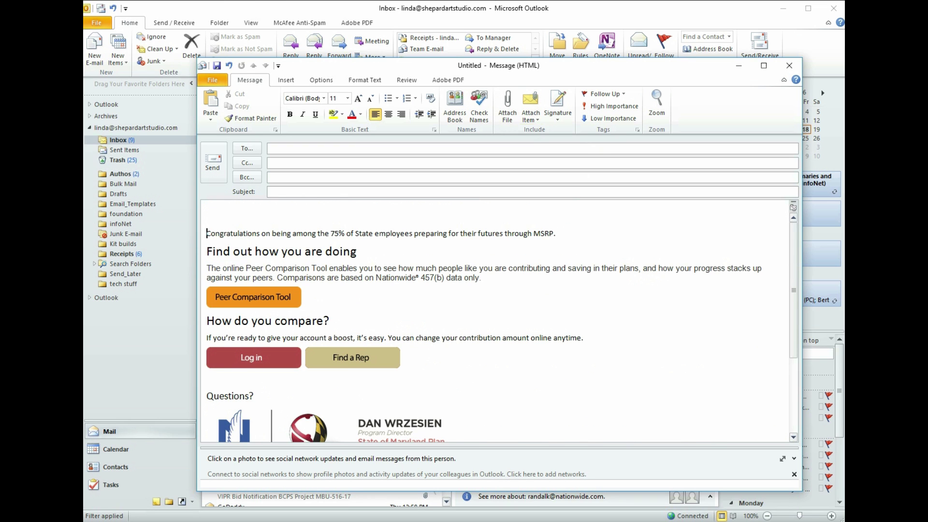
{"action": "left_click", "coordinate": [790, 65]}
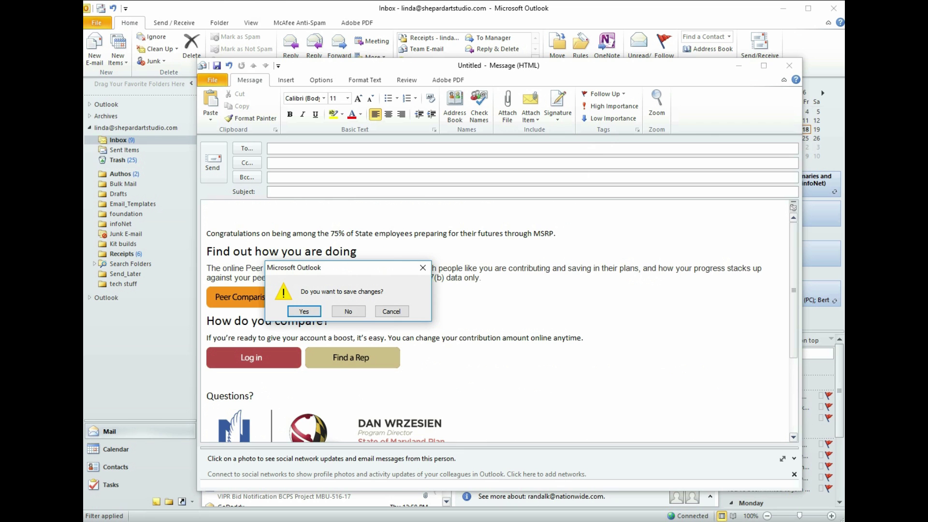
{"action": "left_click", "coordinate": [348, 312]}
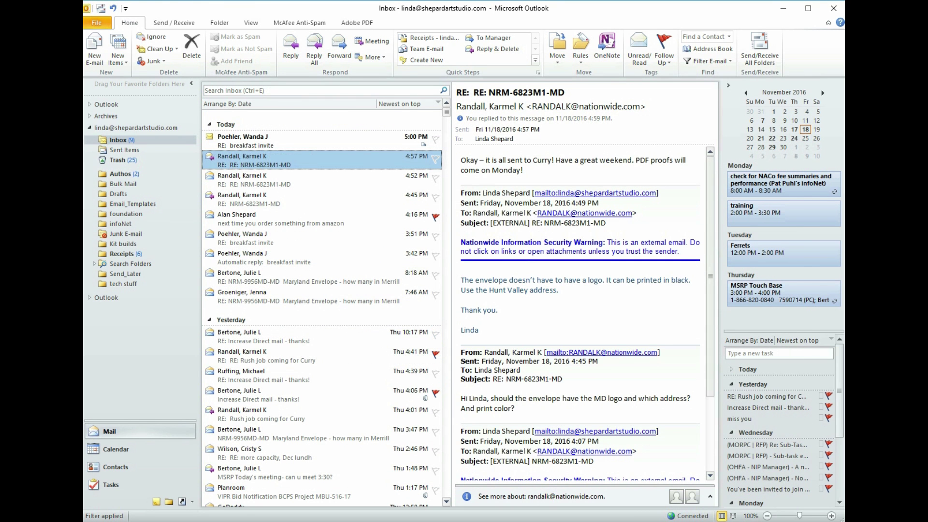
Insert the "Welcome to the 3 out of 4" signature into a new e-mail message, and discard the message without saving.
{"action": "left_click", "coordinate": [94, 51]}
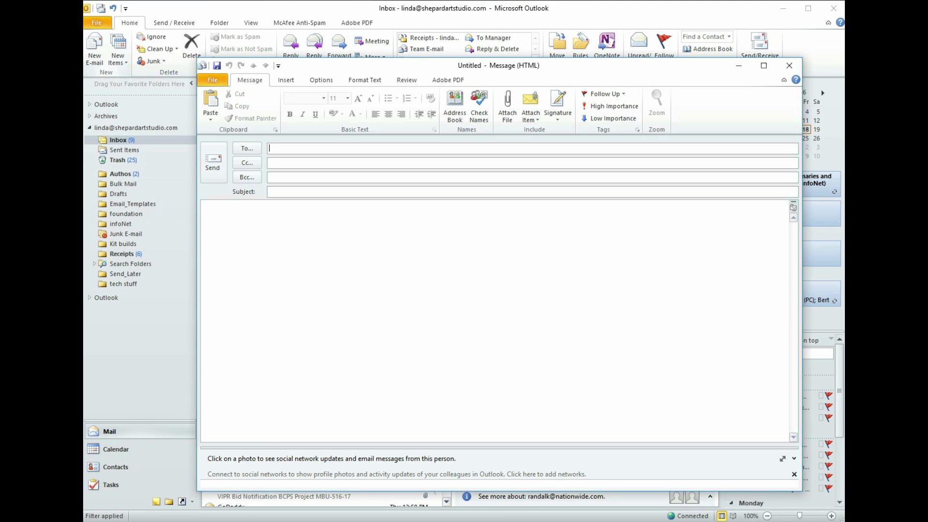
{"action": "left_click", "coordinate": [558, 104]}
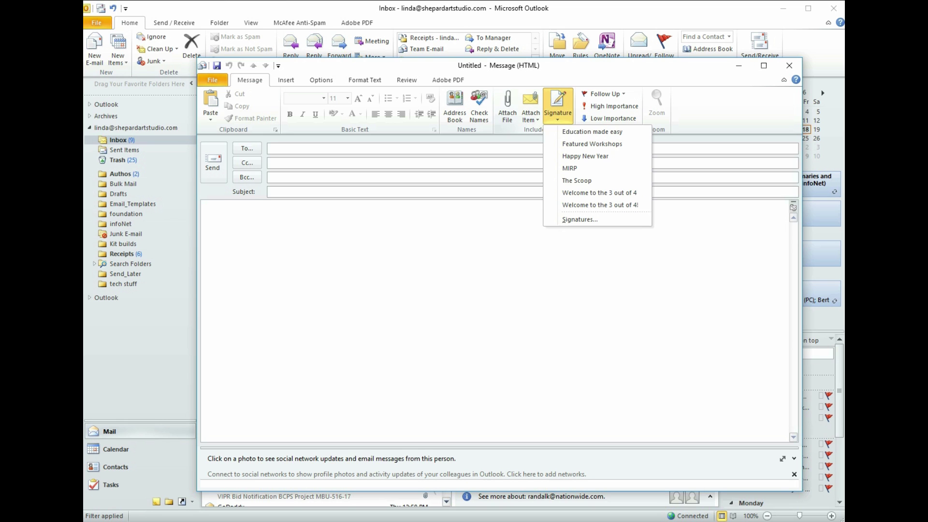
{"action": "left_click", "coordinate": [599, 193]}
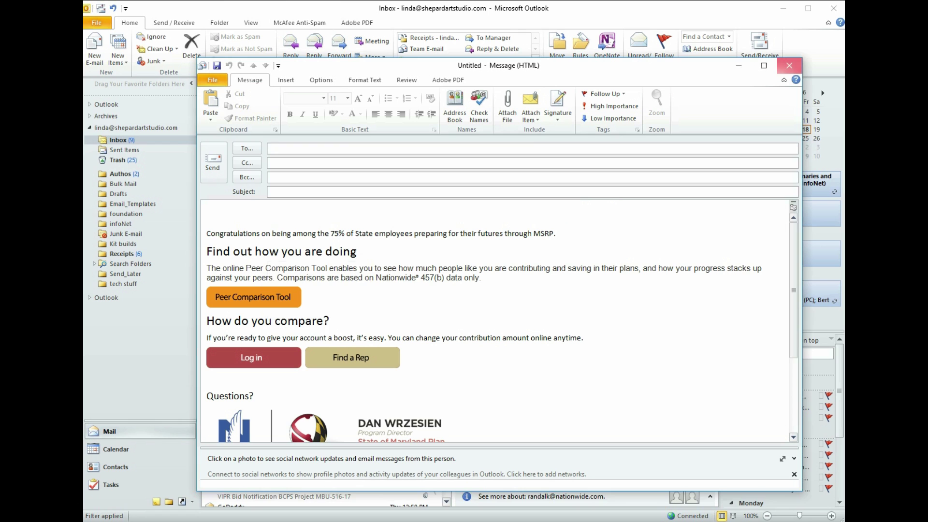
{"action": "left_click", "coordinate": [790, 65]}
{"action": "left_click", "coordinate": [348, 311]}
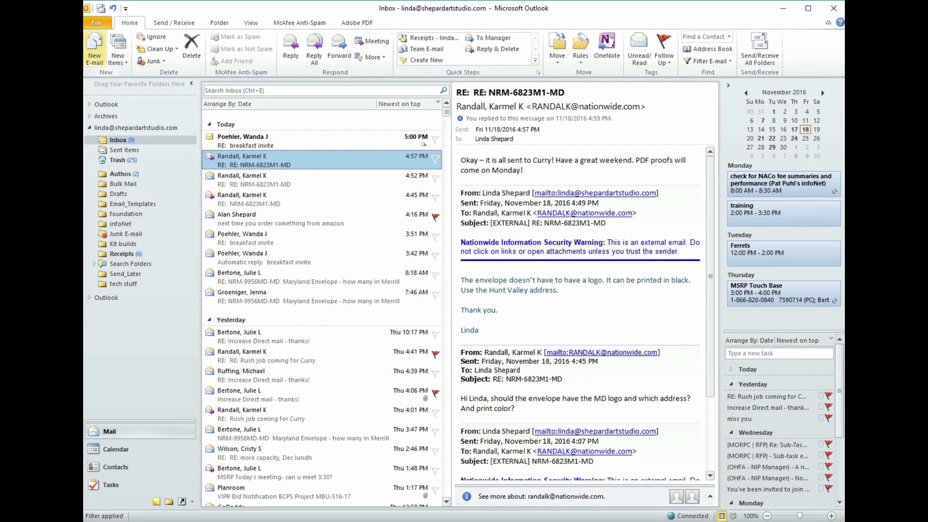
Create another new e-mail message and insert the "Welcome to the 3 out of 4" signature into its body.
{"action": "left_click", "coordinate": [95, 49]}
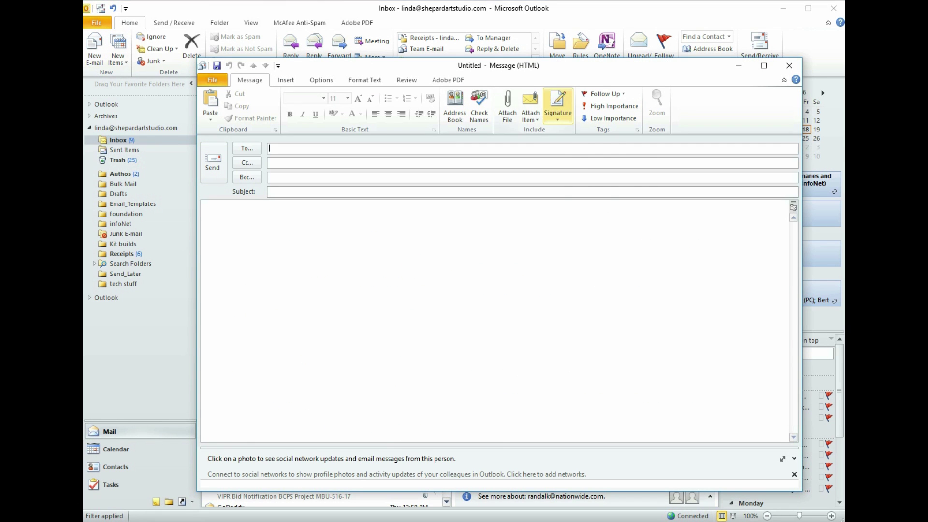
{"action": "left_click", "coordinate": [558, 106]}
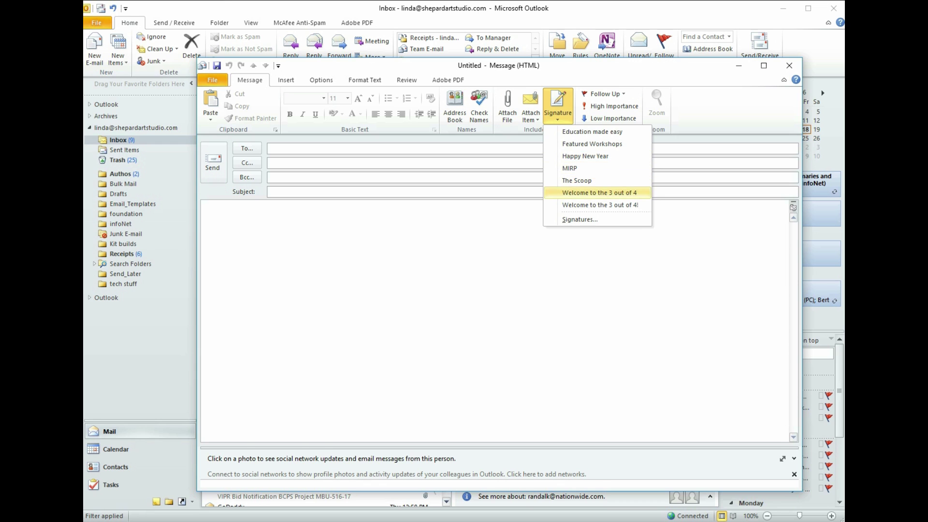
{"action": "left_click", "coordinate": [599, 193]}
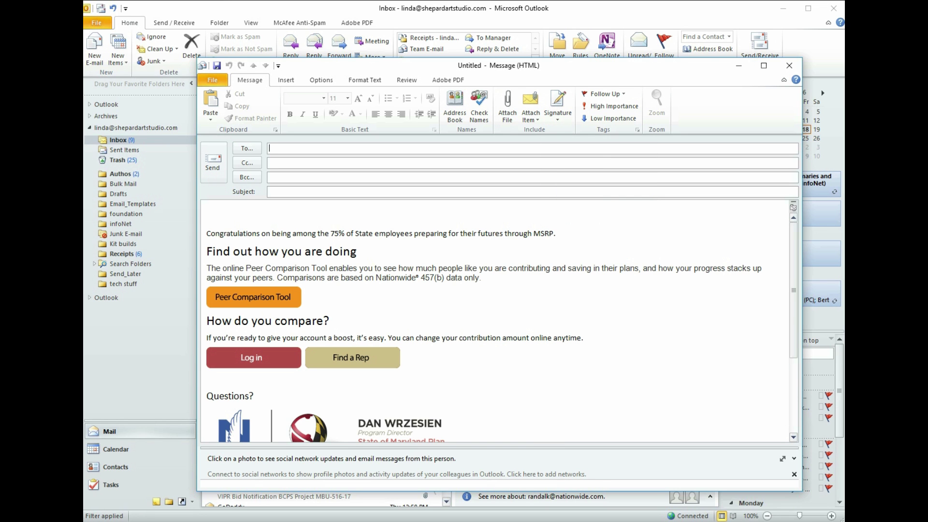
Review the inserted signature content down to the disclaimer text, and close the message without saving changes.
{"action": "scroll", "coordinate": [495, 321], "scroll_direction": "down", "scroll_amount": 4}
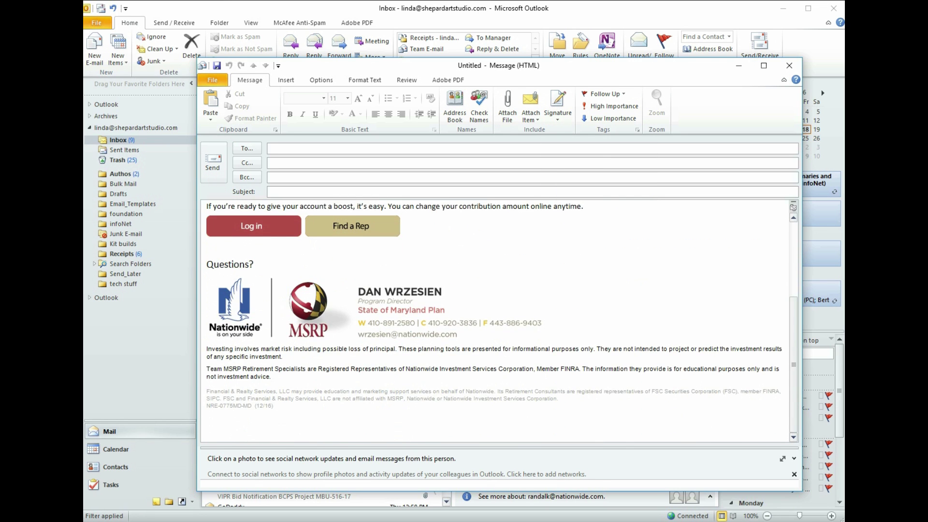
{"action": "scroll", "coordinate": [498, 319], "scroll_direction": "up", "scroll_amount": 4}
{"action": "scroll", "coordinate": [498, 319], "scroll_direction": "down", "scroll_amount": 4}
{"action": "left_click", "coordinate": [790, 65]}
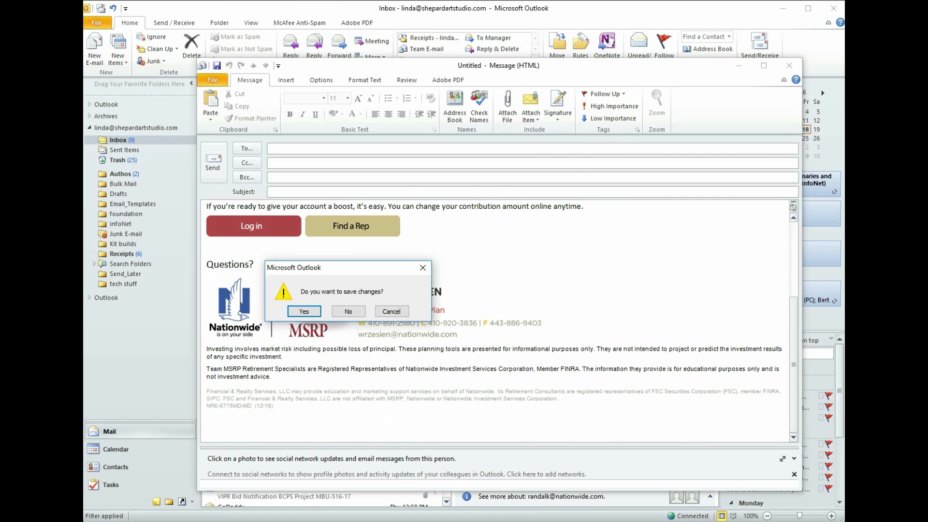
{"action": "left_click", "coordinate": [348, 312]}
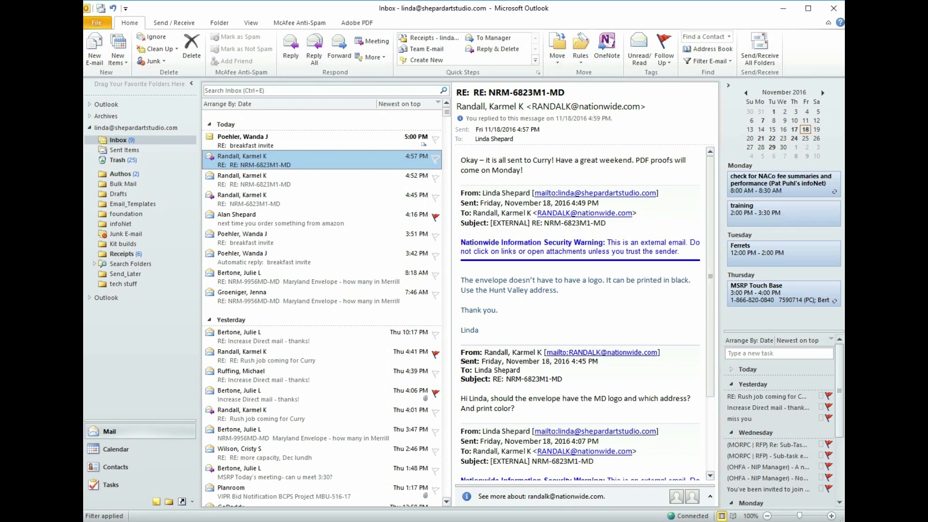